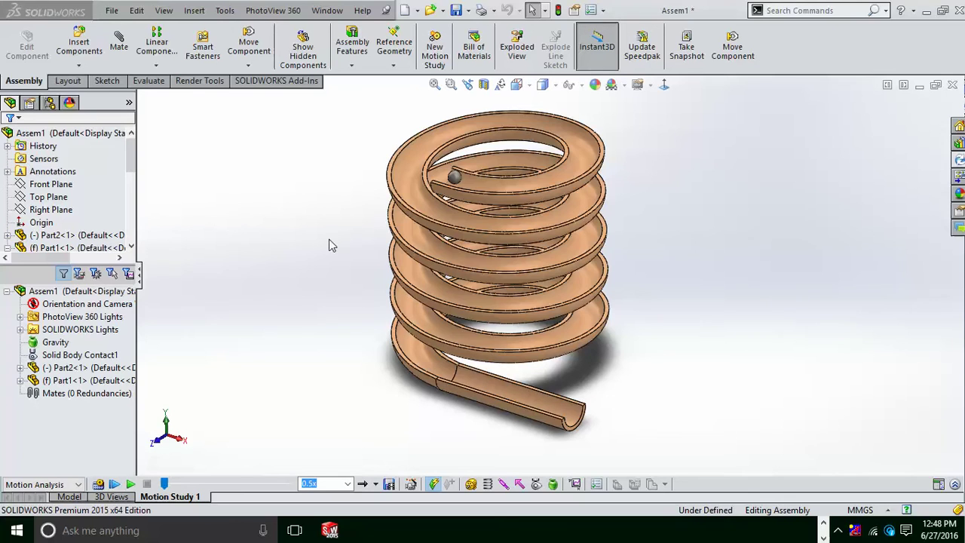
# - Orbit the slide side-on and inspect Part1's Helix/Spiral1 and CompCurve1 in the feature tree
pyautogui.moveTo(327, 283); pyautogui.dragTo(341, 320, button='middle')
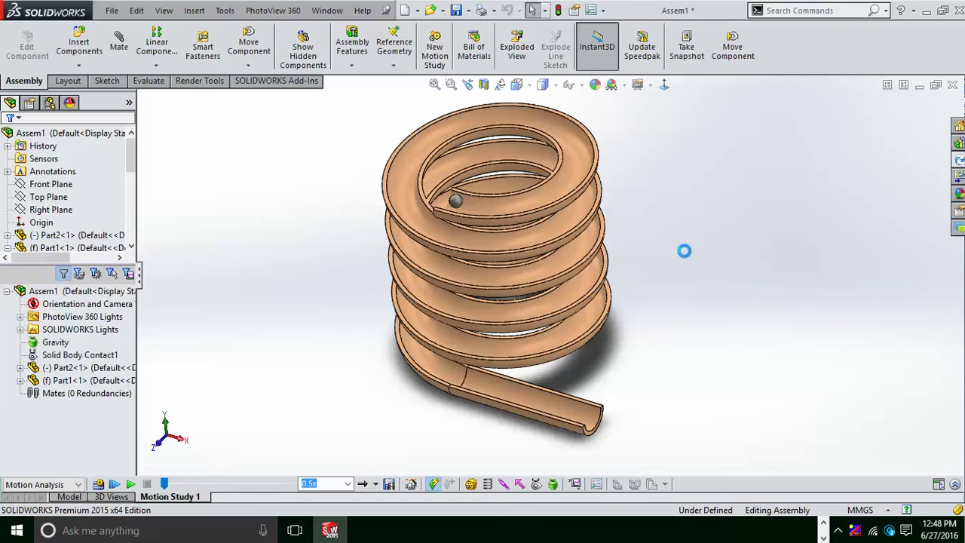
pyautogui.moveTo(685, 252); pyautogui.dragTo(603, 316, button='middle')
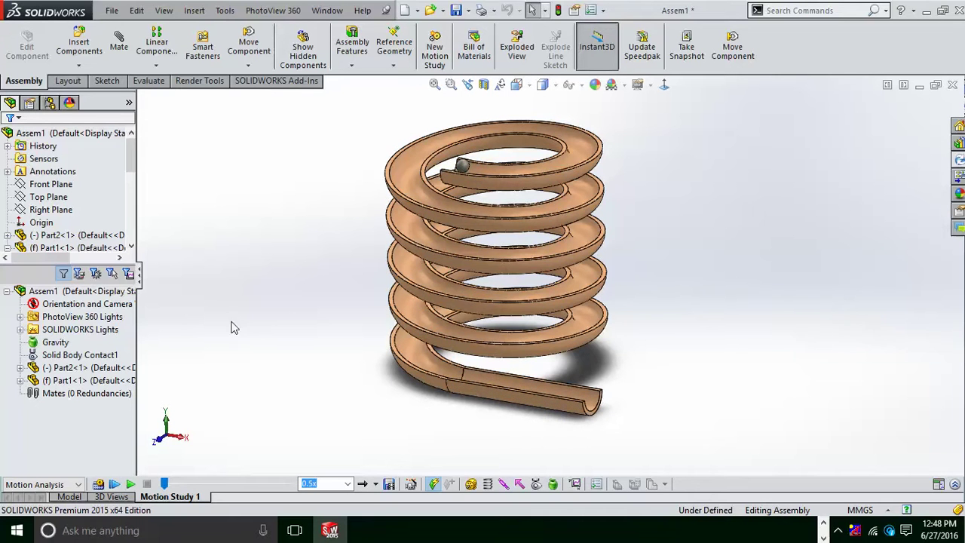
pyautogui.click(81, 497)
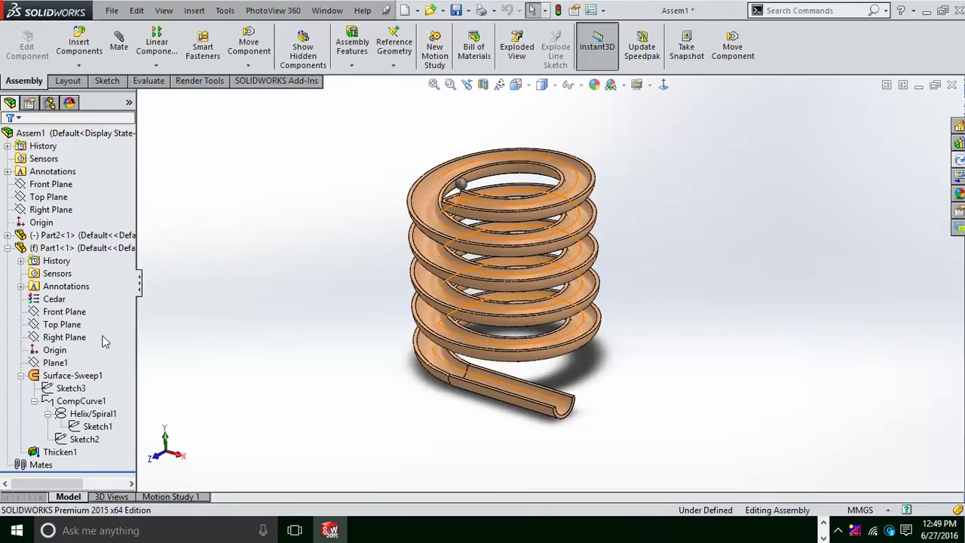
pyautogui.click(83, 402)
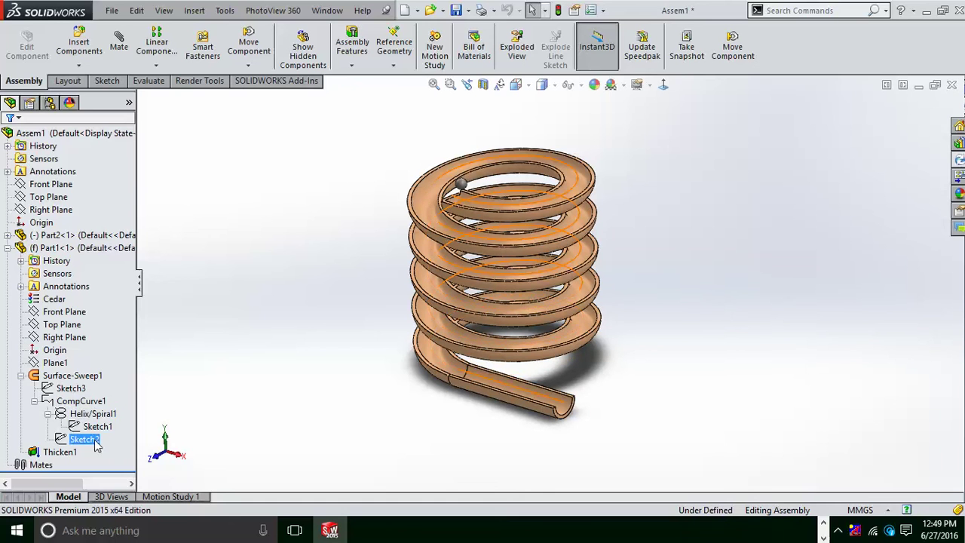
pyautogui.click(92, 415)
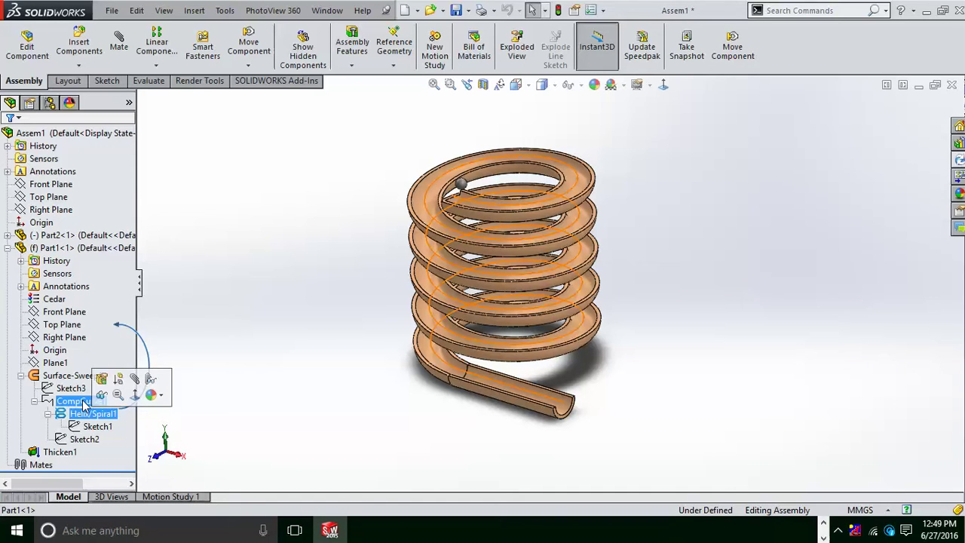
pyautogui.click(80, 401)
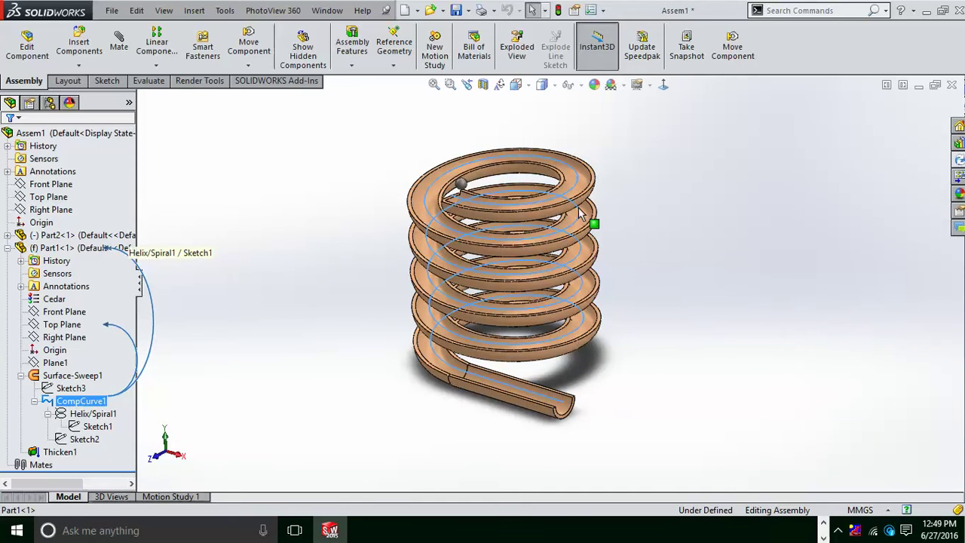
# - Re-edit CompCurve1, accept it to rebuild the spiral track, and return to the assembly
pyautogui.rightClick(71, 405)
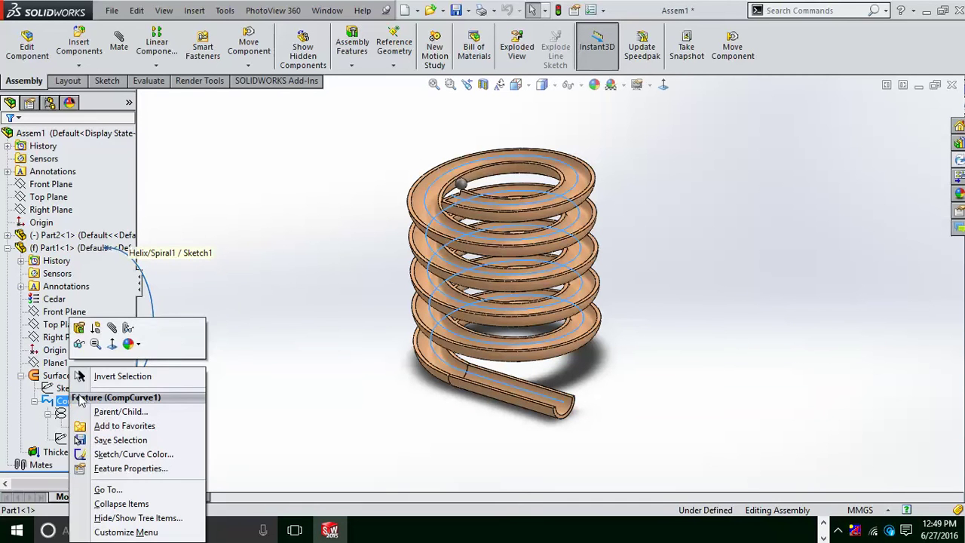
pyautogui.click(88, 327)
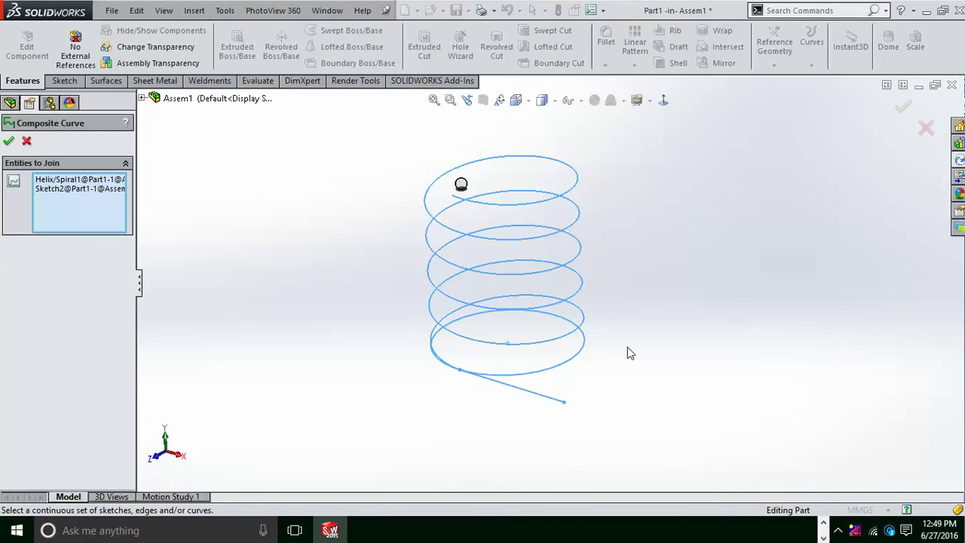
pyautogui.moveTo(626, 351); pyautogui.dragTo(651, 349, button='middle')
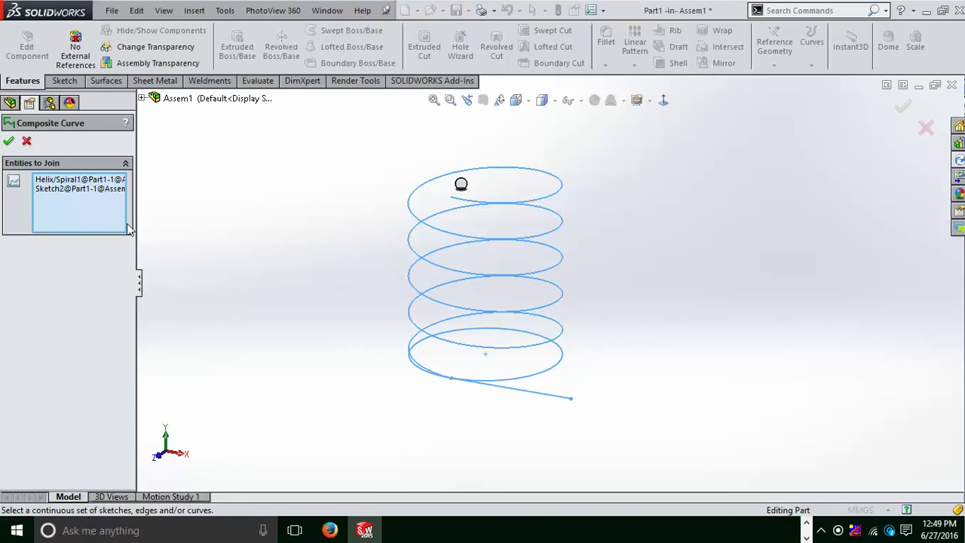
pyautogui.click(9, 141)
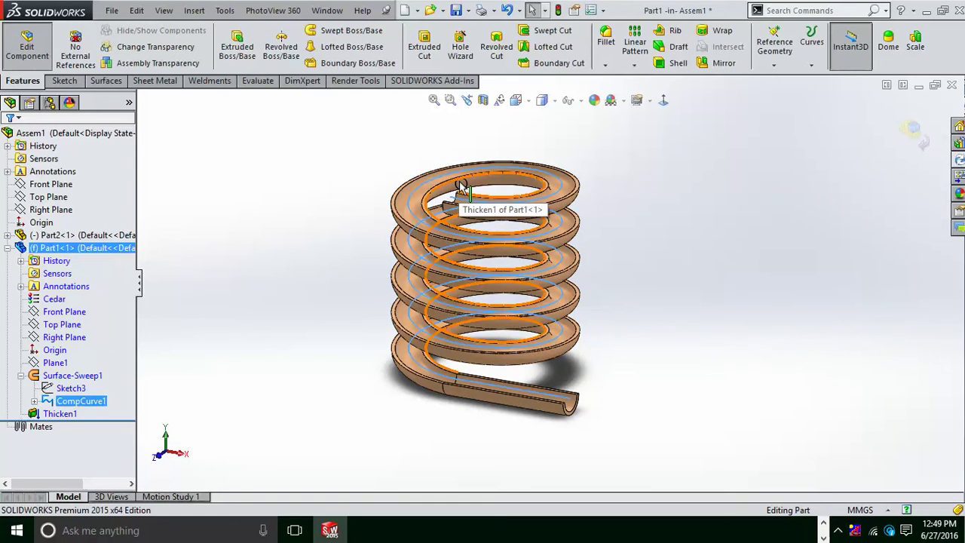
pyautogui.click(913, 129)
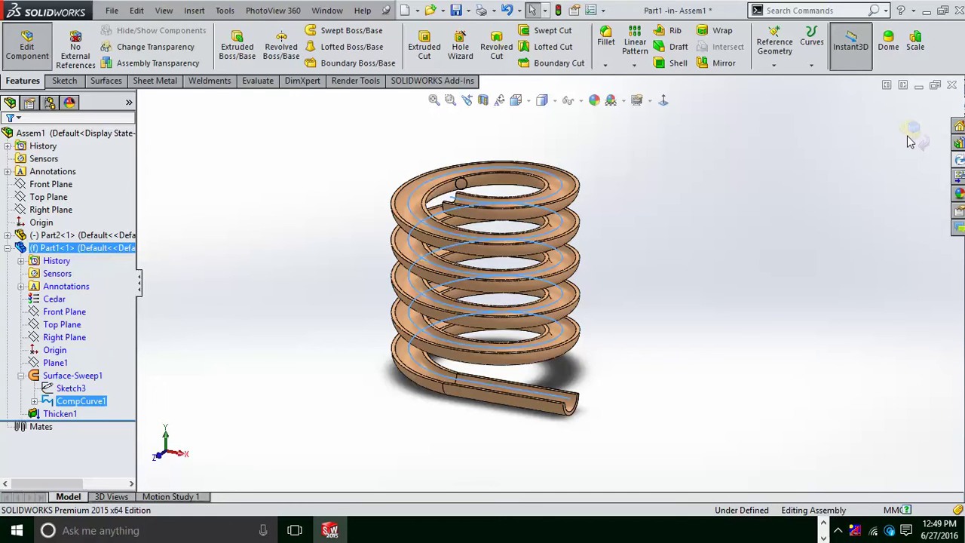
# - Bring up the Motion Study 1 timeline and study tree below the coil
pyautogui.moveTo(787, 297); pyautogui.dragTo(763, 303, button='middle')
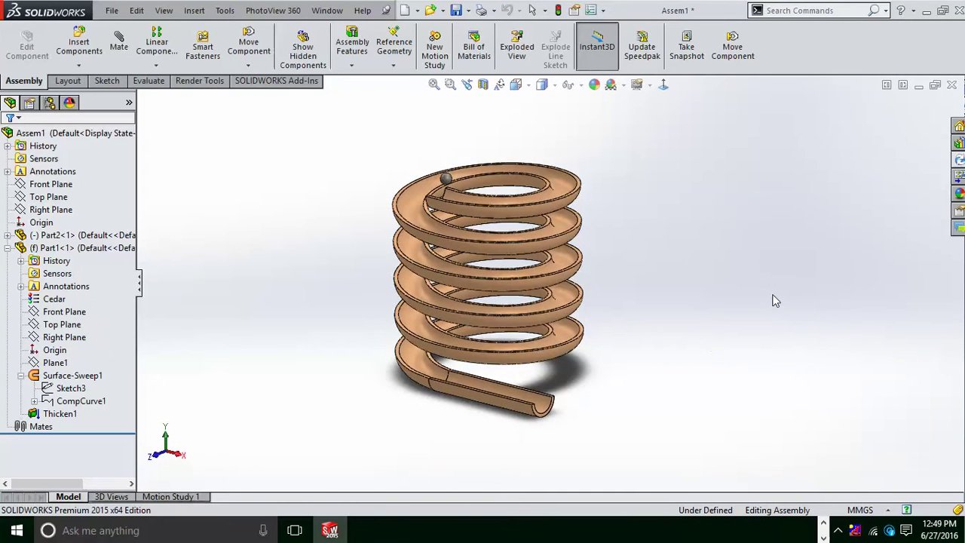
pyautogui.click(169, 496)
pyautogui.moveTo(588, 323); pyautogui.dragTo(487, 282, button='middle')
pyautogui.scroll(-1, 400, 307)
pyautogui.scroll(2, 399, 308)
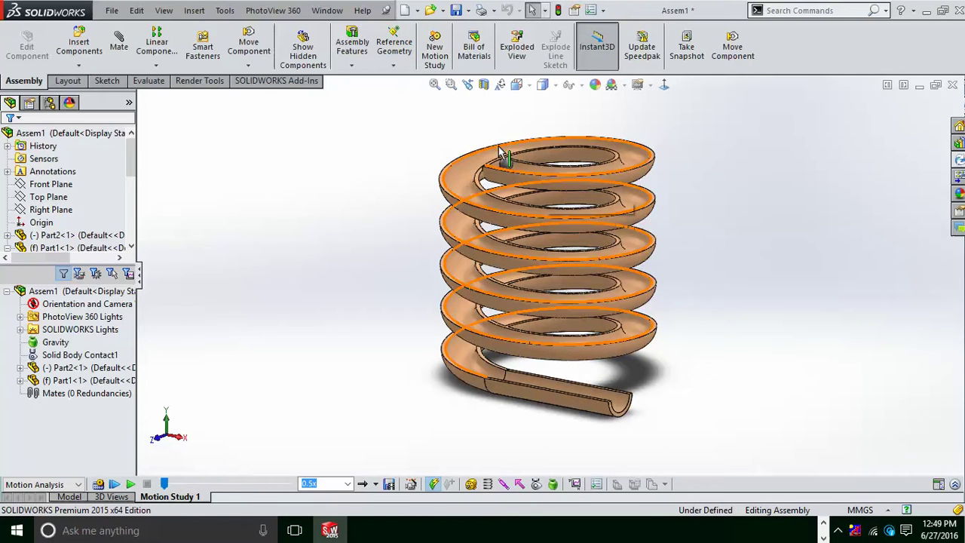
# - Orbit around the coil to check the ball's start position at the top of the track
pyautogui.moveTo(687, 143); pyautogui.dragTo(642, 243, button='middle')
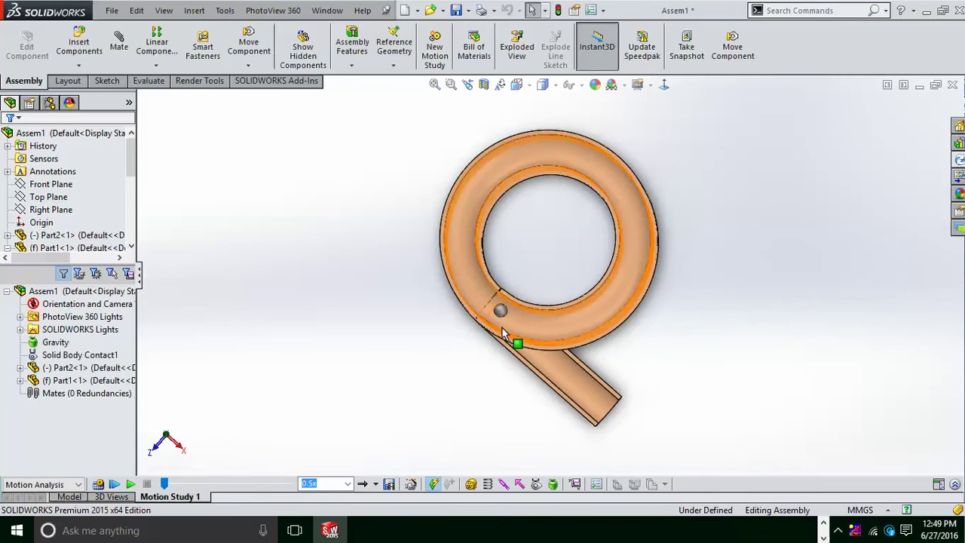
pyautogui.moveTo(512, 335); pyautogui.dragTo(474, 221, button='middle')
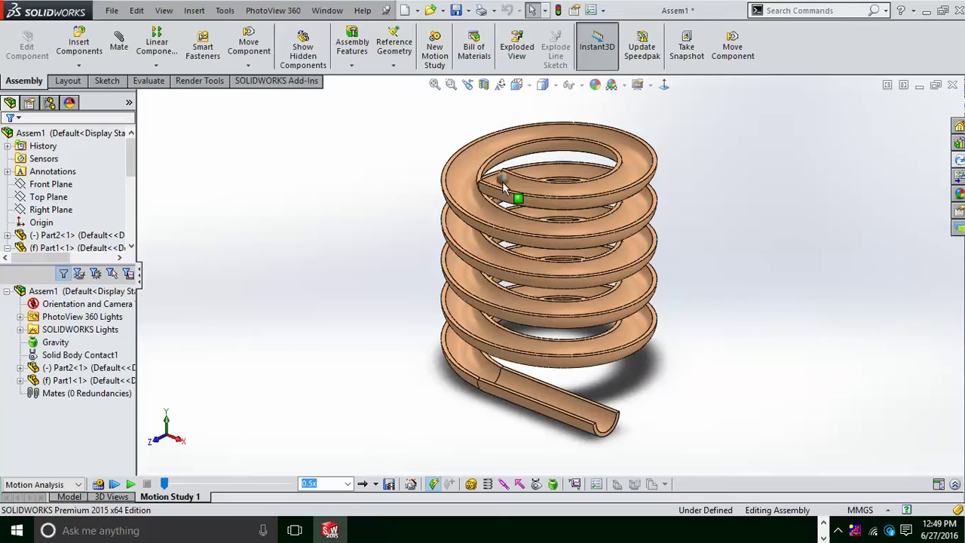
pyautogui.moveTo(657, 144); pyautogui.dragTo(555, 205, button='middle')
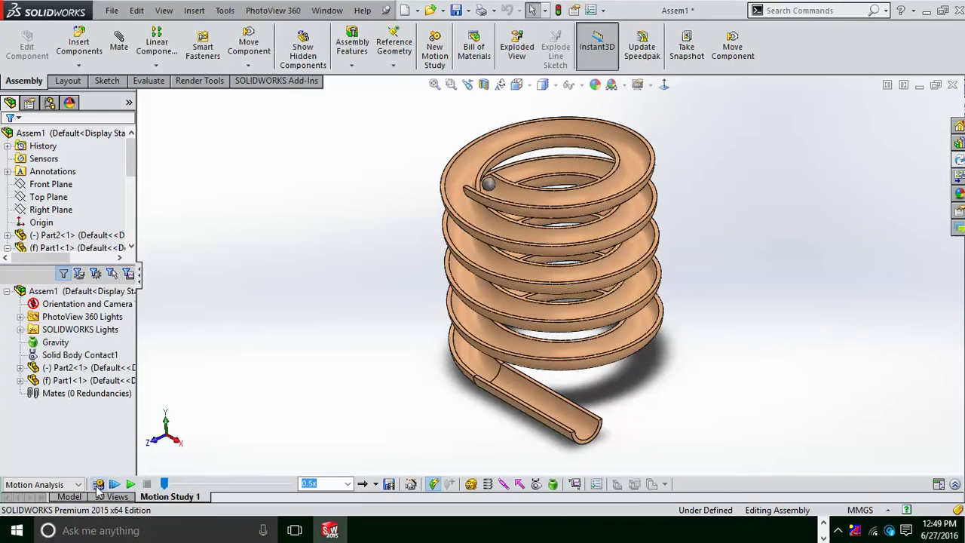
pyautogui.moveTo(380, 287); pyautogui.dragTo(381, 259, button='middle')
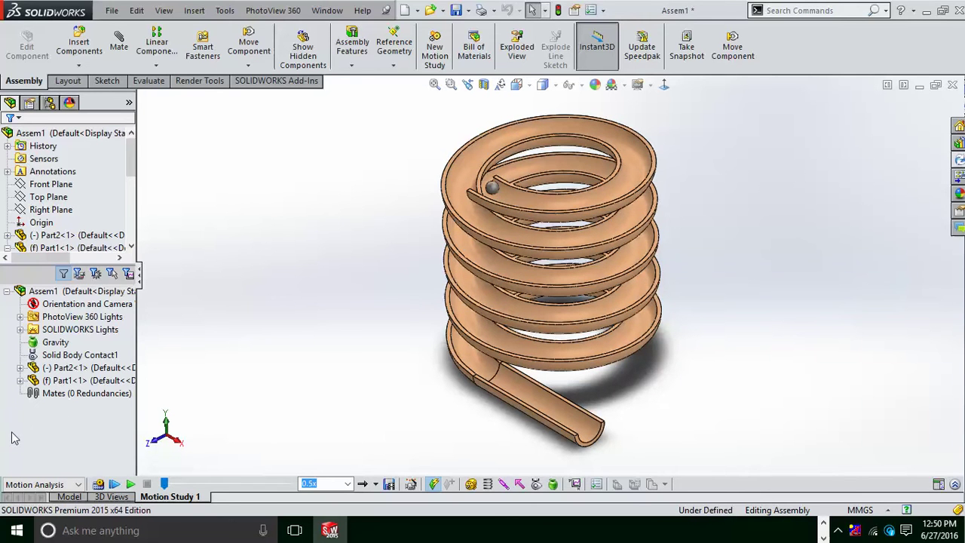
pyautogui.moveTo(415, 367); pyautogui.dragTo(420, 351, button='middle')
pyautogui.moveTo(717, 330); pyautogui.dragTo(697, 285, button='middle')
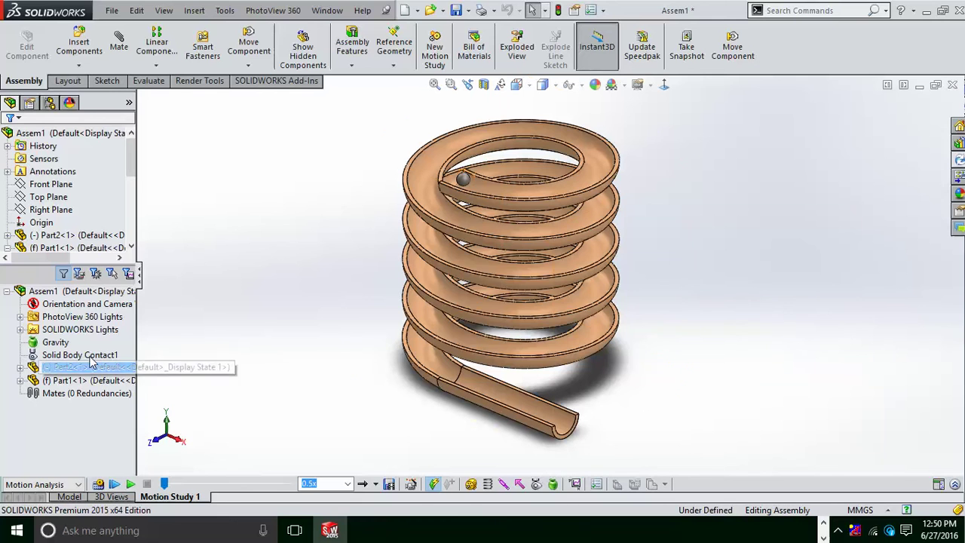
# - Confirm Gravity along Y at 9806.65 mm/s^2 for the motion study
pyautogui.click(62, 343)
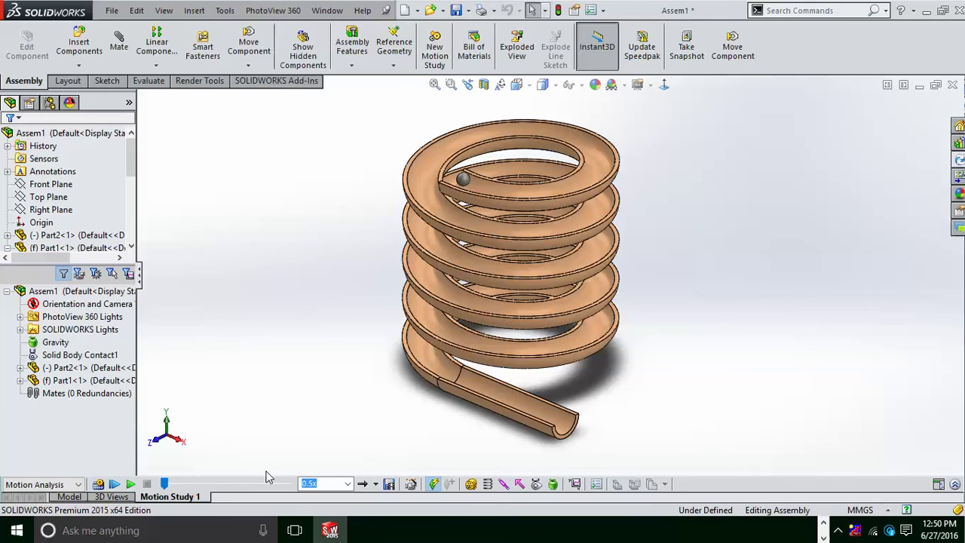
pyautogui.click(53, 346)
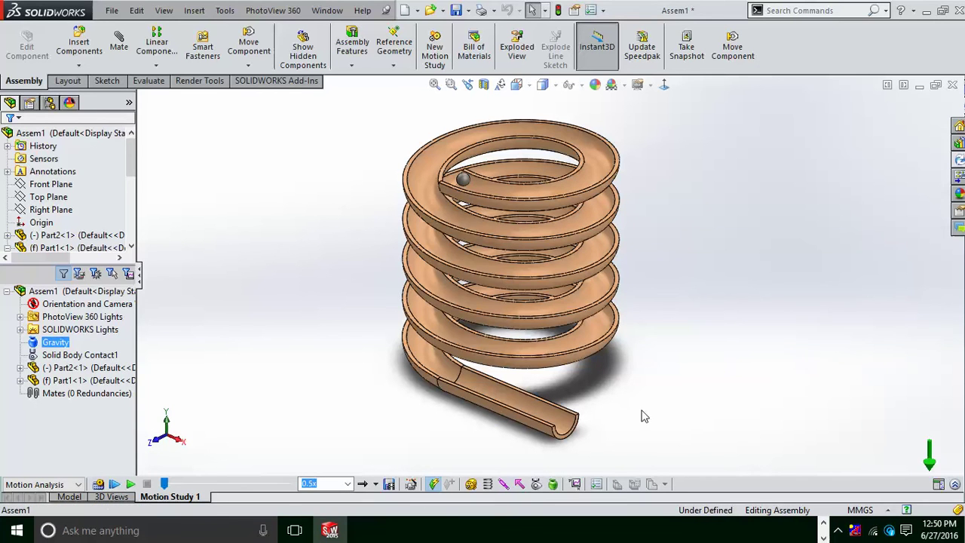
pyautogui.click(270, 403)
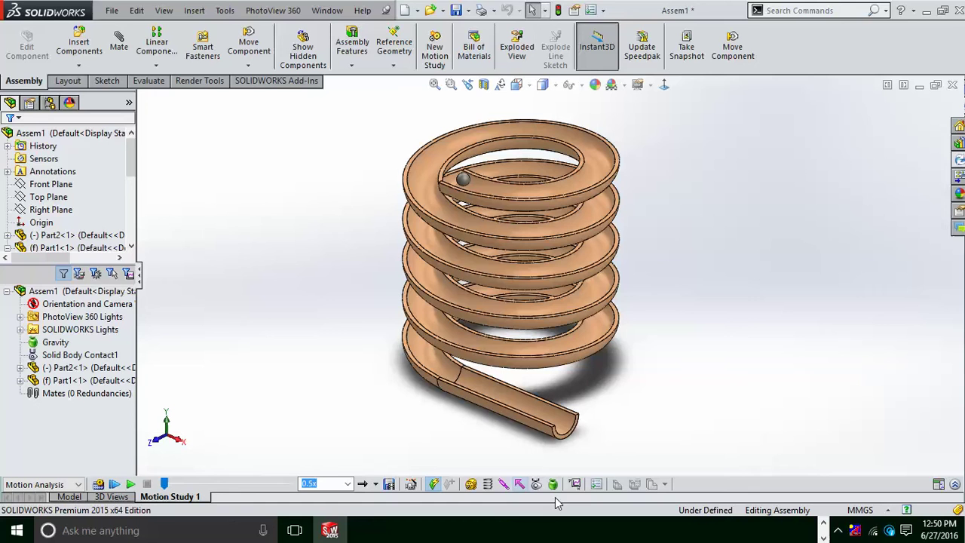
pyautogui.click(554, 484)
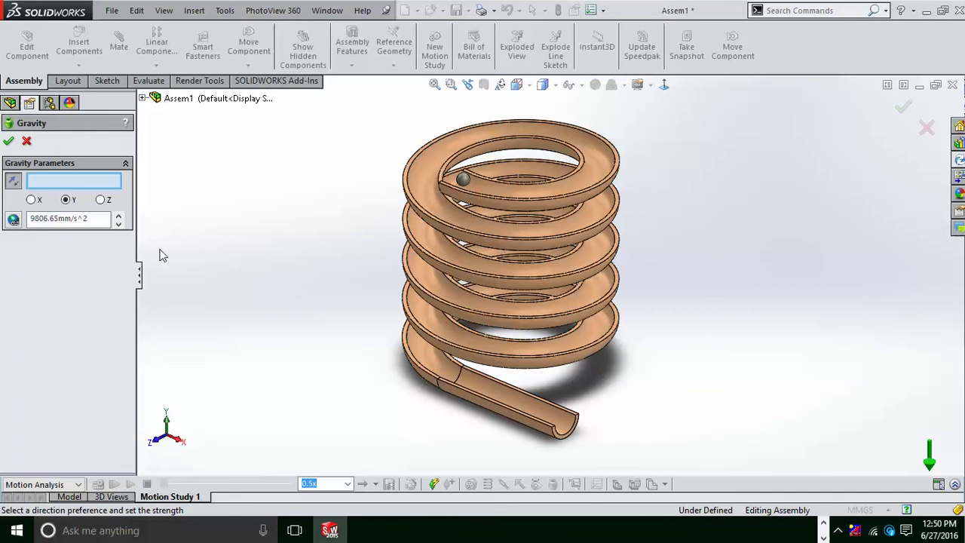
pyautogui.click(9, 142)
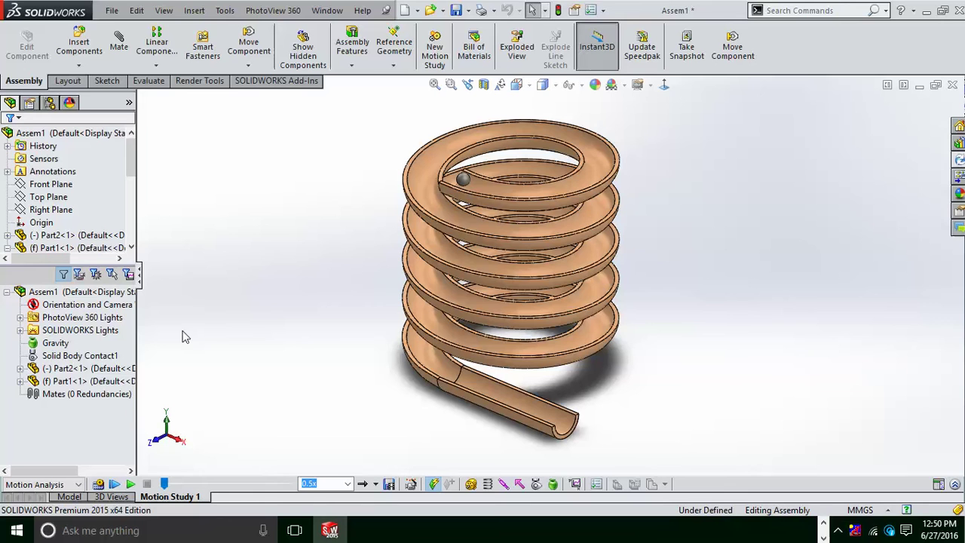
# - Select Solid Body Contact1 in the MotionManager tree and zoom out to see the whole spring
pyautogui.click(59, 358)
pyautogui.click(146, 361)
pyautogui.click(92, 358)
pyautogui.click(204, 345)
pyautogui.press('z')
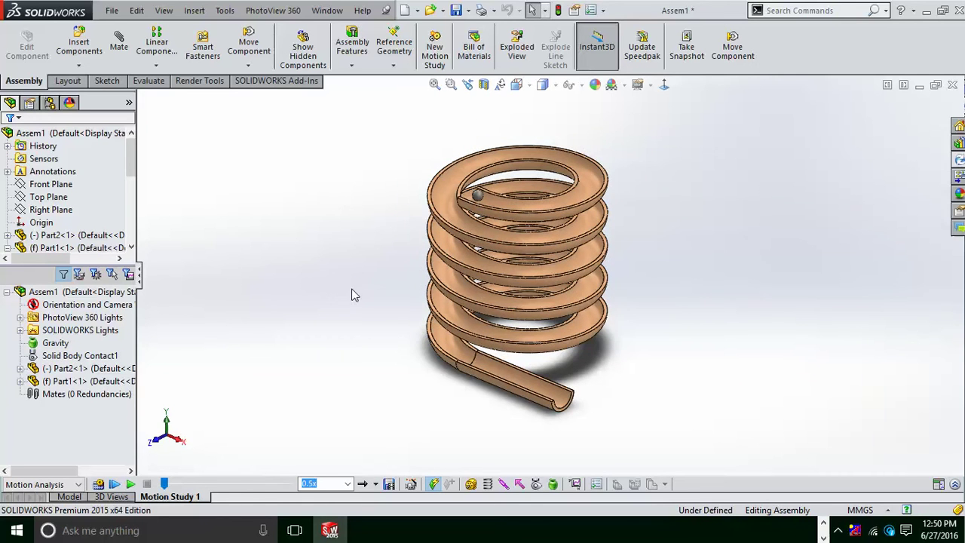
pyautogui.click(537, 489)
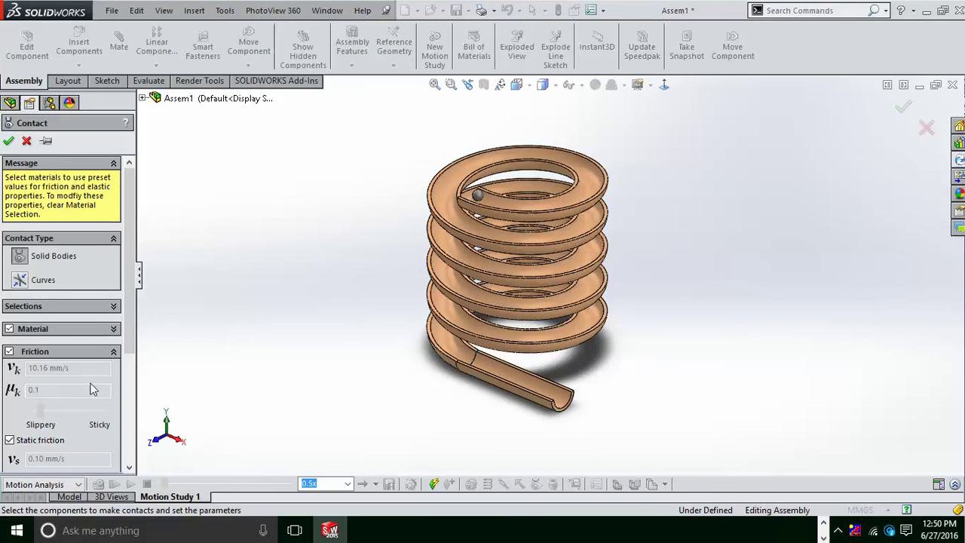
pyautogui.moveTo(766, 452); pyautogui.dragTo(353, 91)
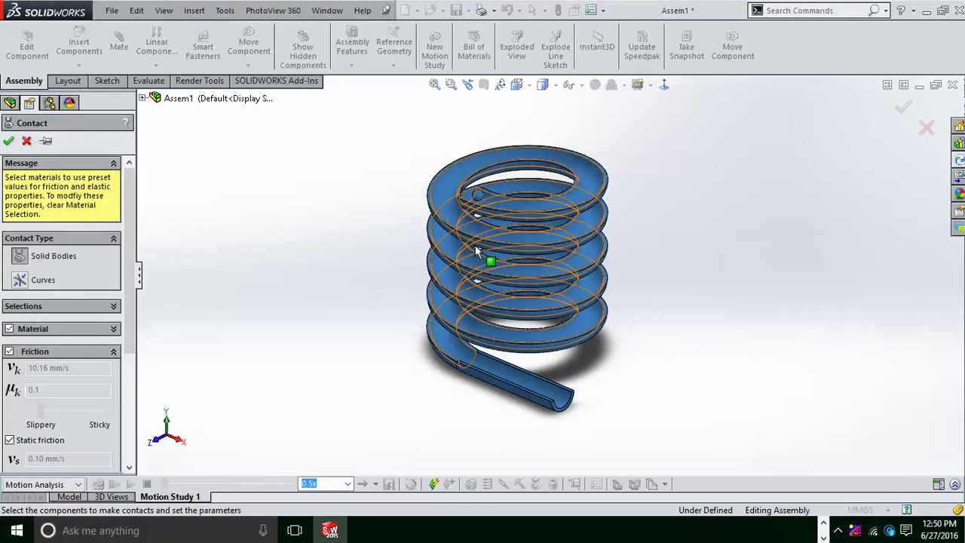
pyautogui.click(924, 127)
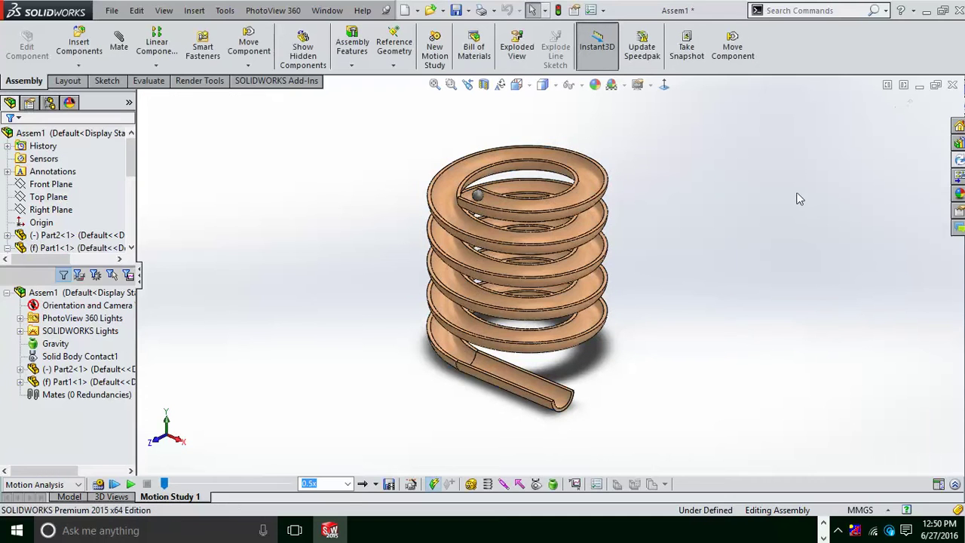
pyautogui.click(60, 344)
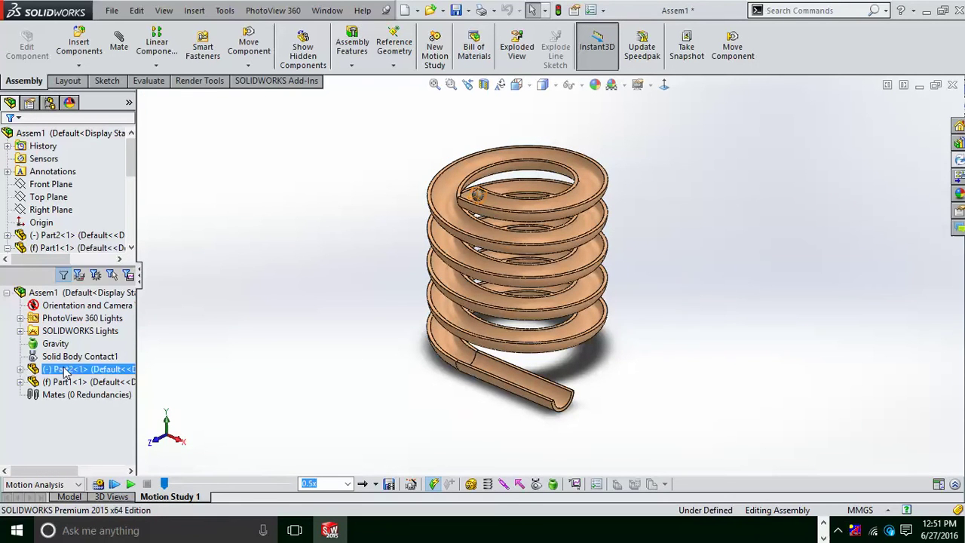
pyautogui.click(45, 418)
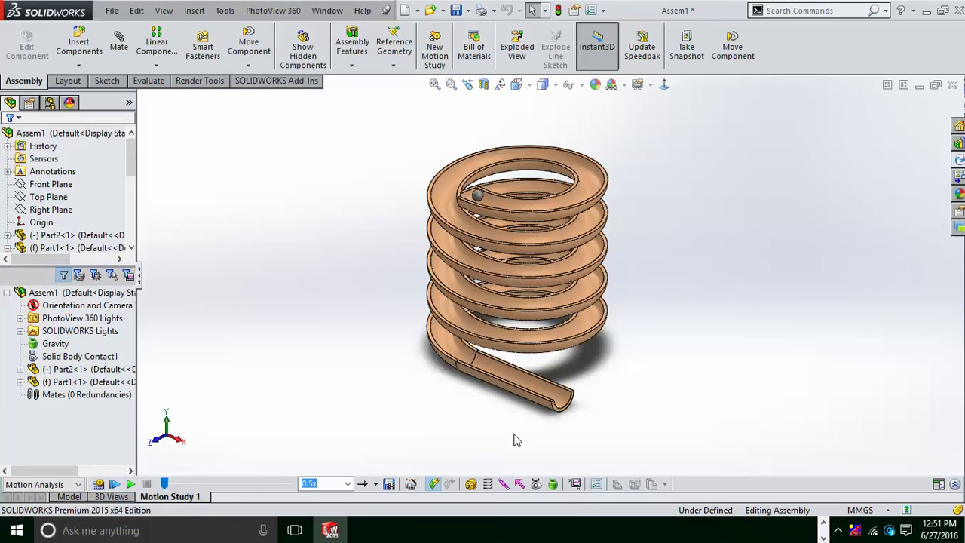
pyautogui.click(598, 486)
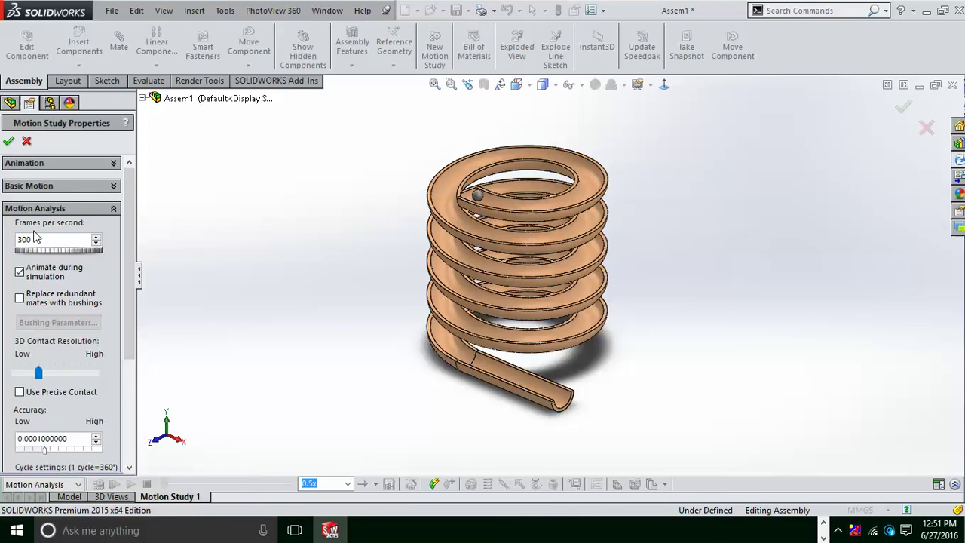
pyautogui.click(8, 140)
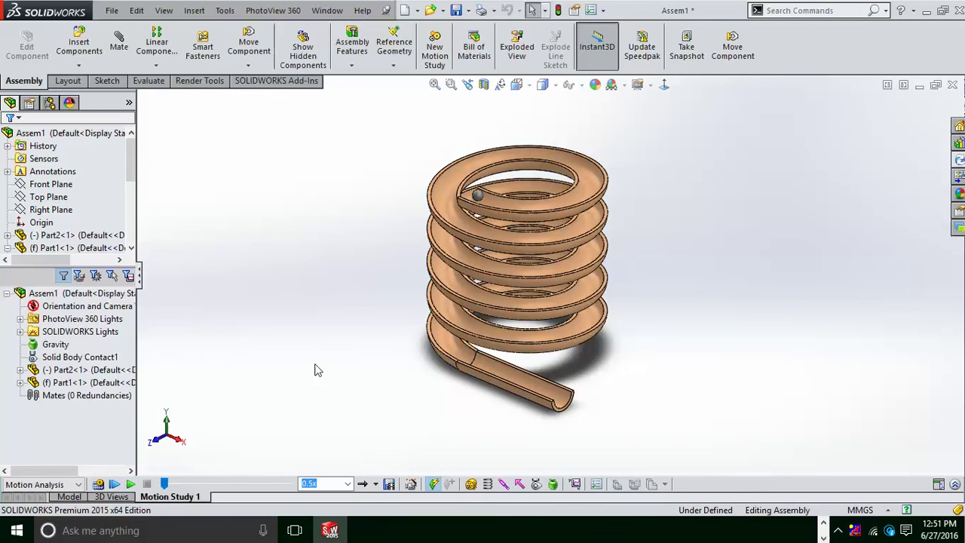
pyautogui.moveTo(339, 306); pyautogui.dragTo(285, 333, button='middle')
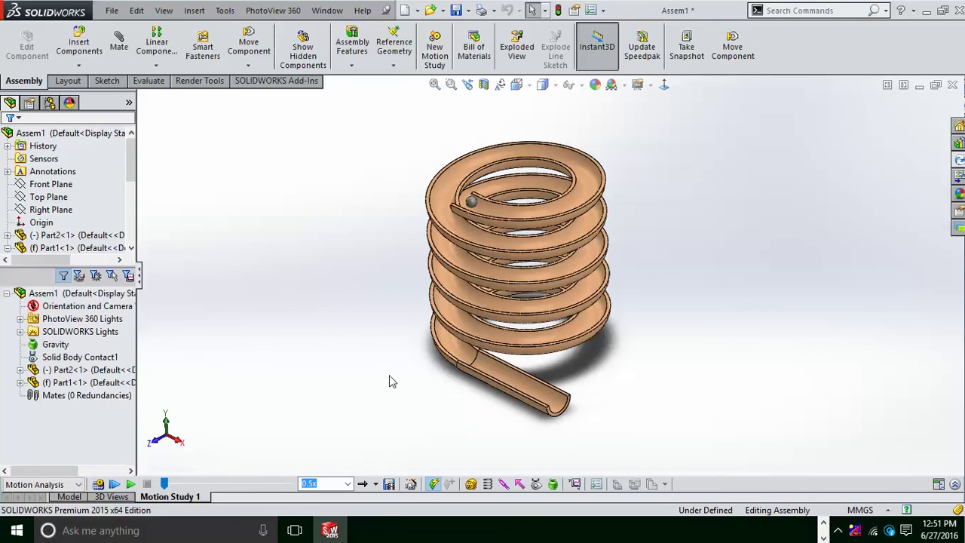
pyautogui.moveTo(390, 382); pyautogui.dragTo(420, 349, button='middle')
pyautogui.scroll(-2, 421, 357)
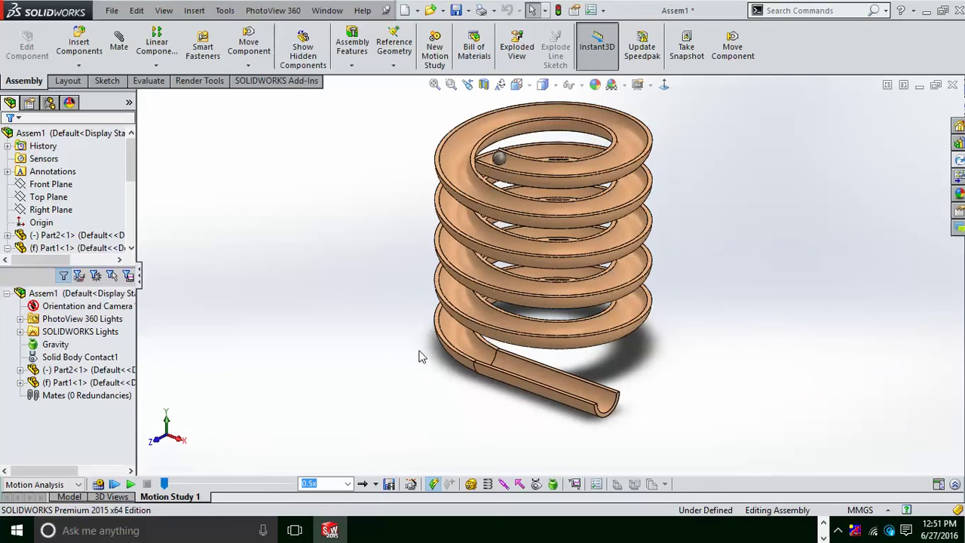
pyautogui.press('f')
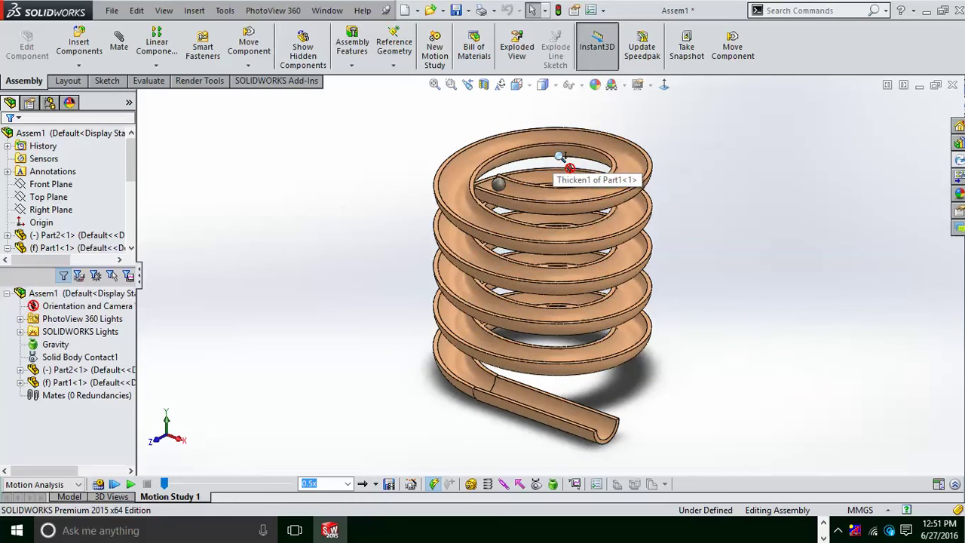
pyautogui.press('z')
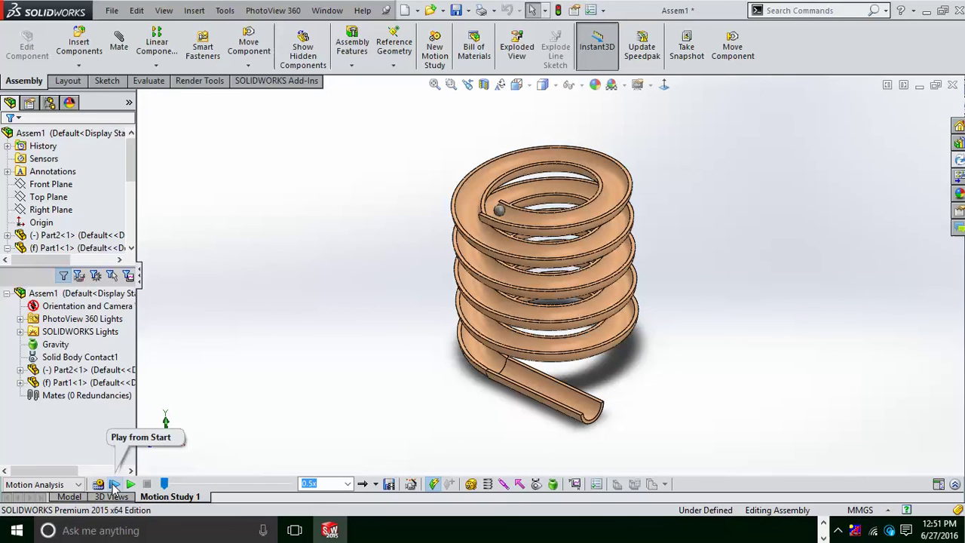
pyautogui.click(347, 484)
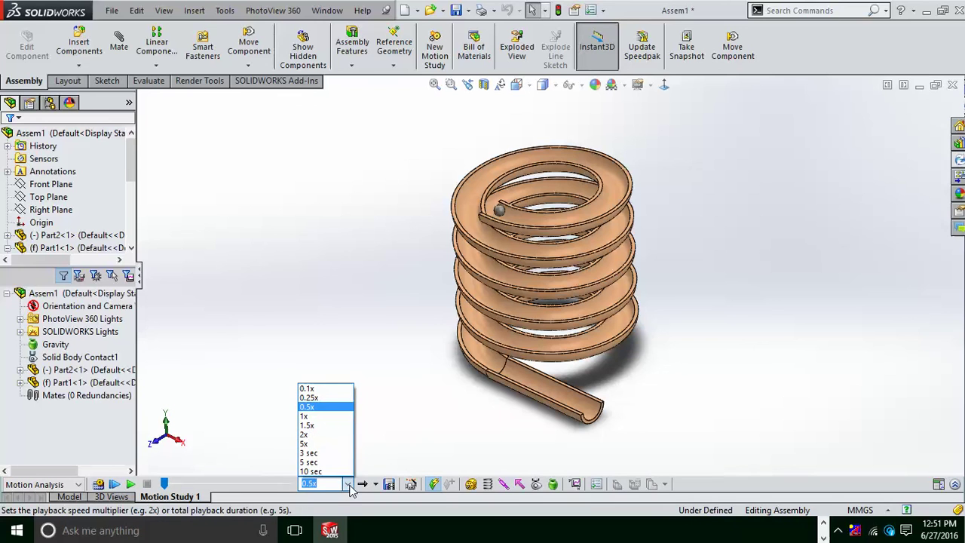
pyautogui.click(349, 488)
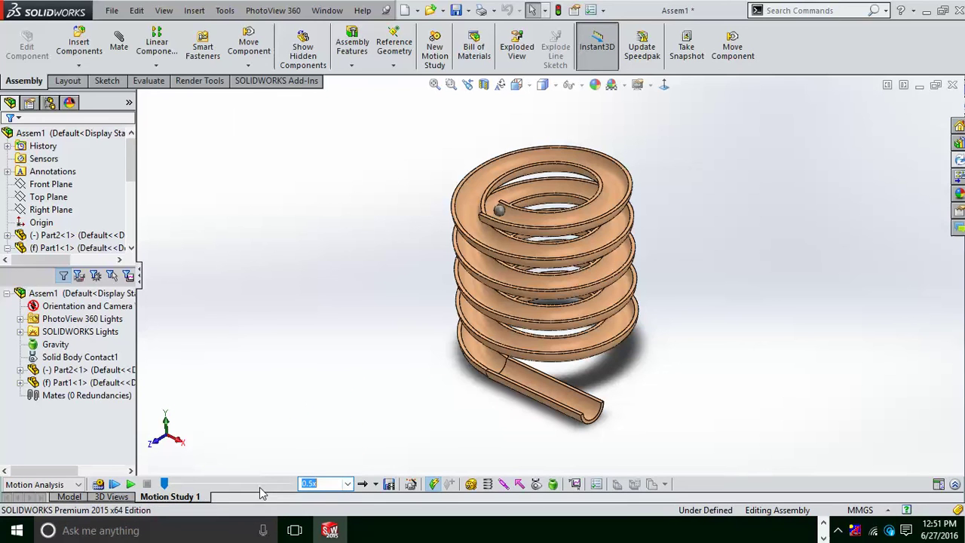
# - Calculate and play the motion, stop it, reorient the spring, then replay from the start
pyautogui.click(115, 484)
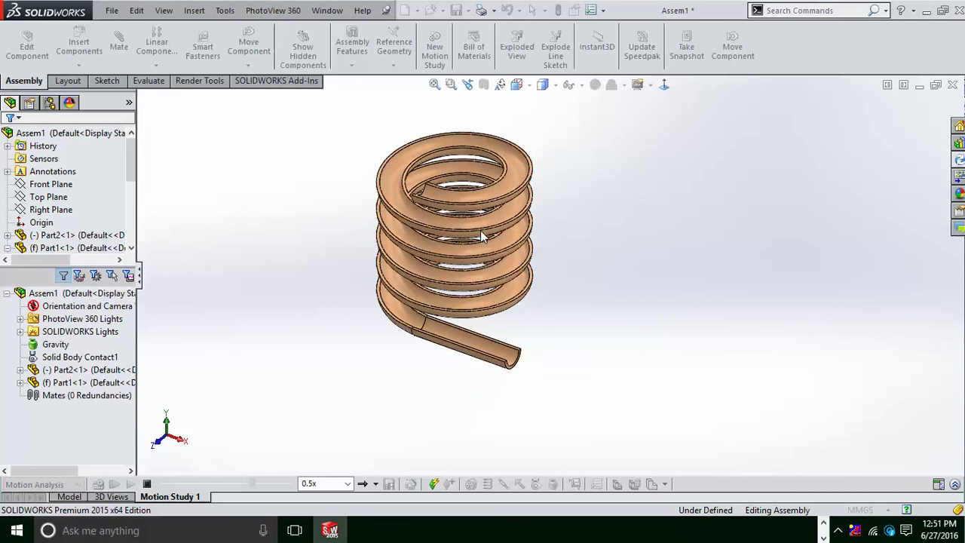
pyautogui.click(148, 484)
pyautogui.moveTo(380, 405); pyautogui.dragTo(383, 373, button='middle')
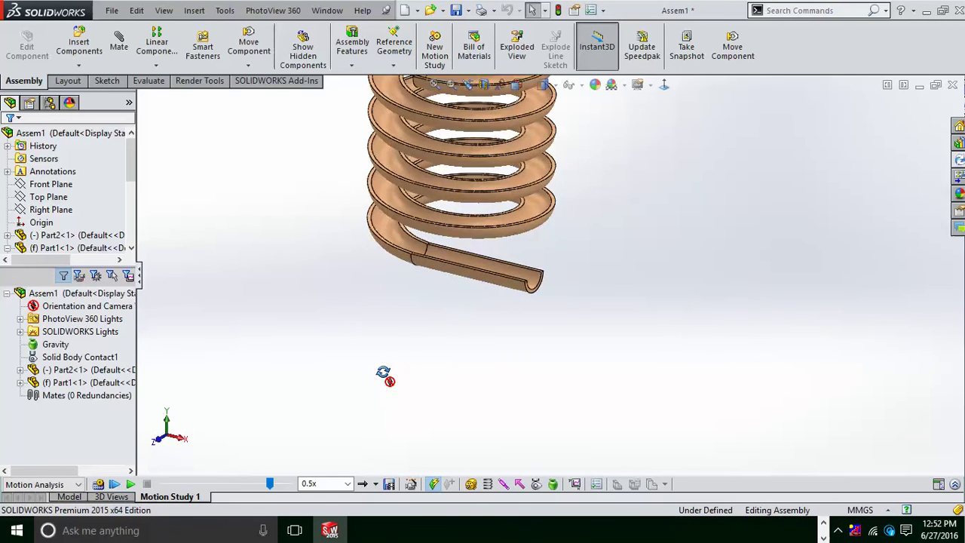
pyautogui.scroll(3, 387, 412)
pyautogui.moveTo(430, 347); pyautogui.dragTo(533, 390, button='middle')
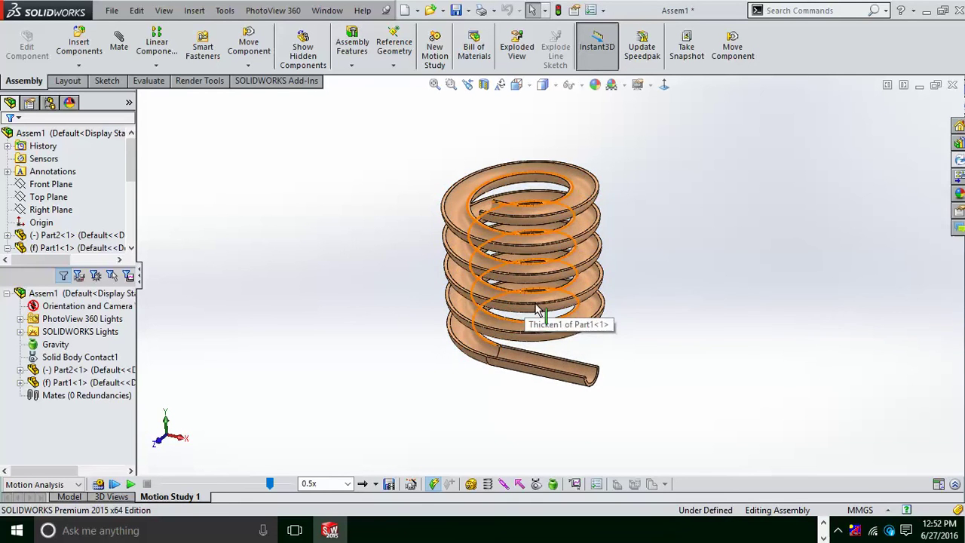
pyautogui.click(128, 484)
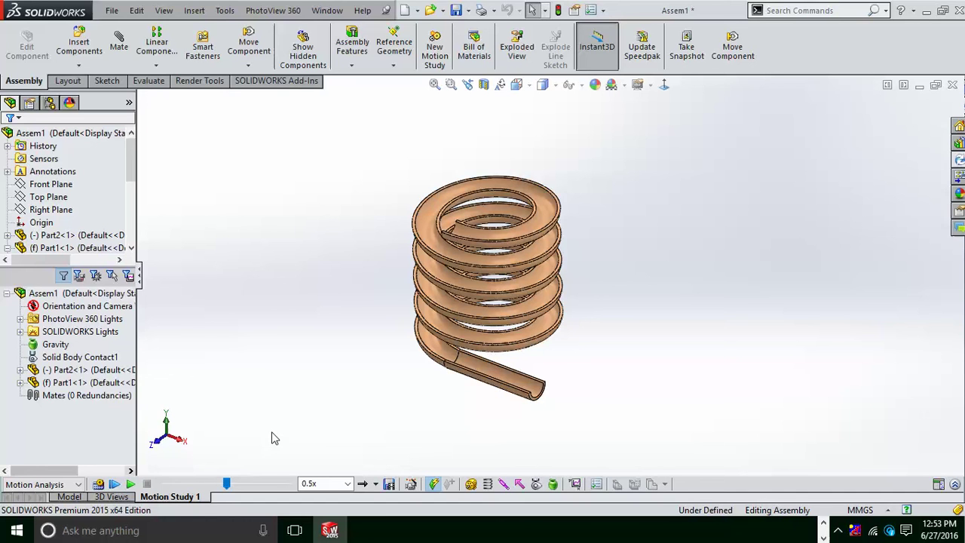
# - Let the replay finish with the ball rolling off the bottom of the copper spiral track
pyautogui.click(838, 530)
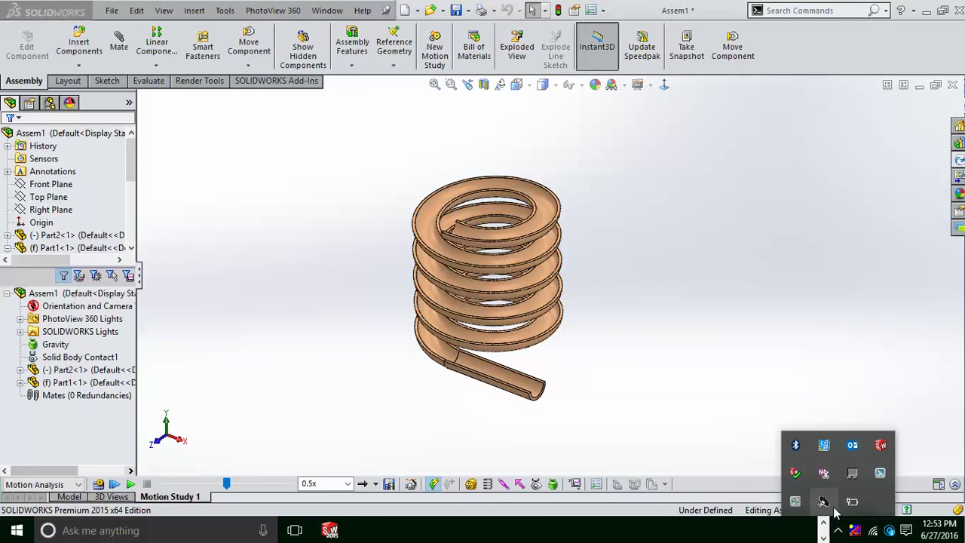